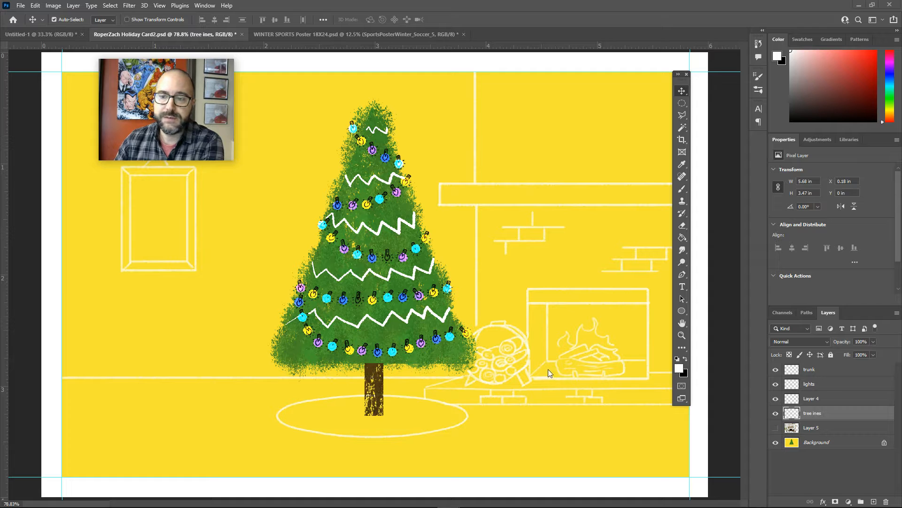
- Show the Layer 5 reference photo, shift it to compare its fireplace and mantel with the white line art, and hide it again
left_click(776, 428)
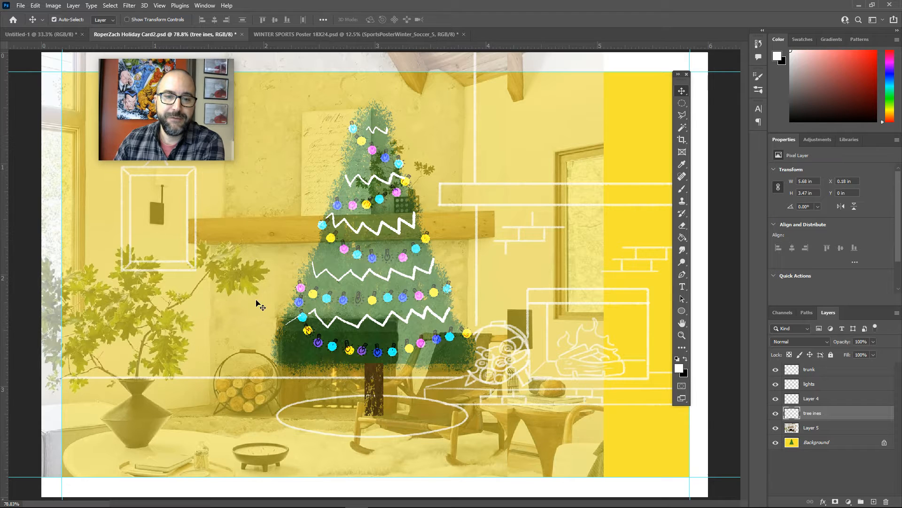
left_click(829, 428)
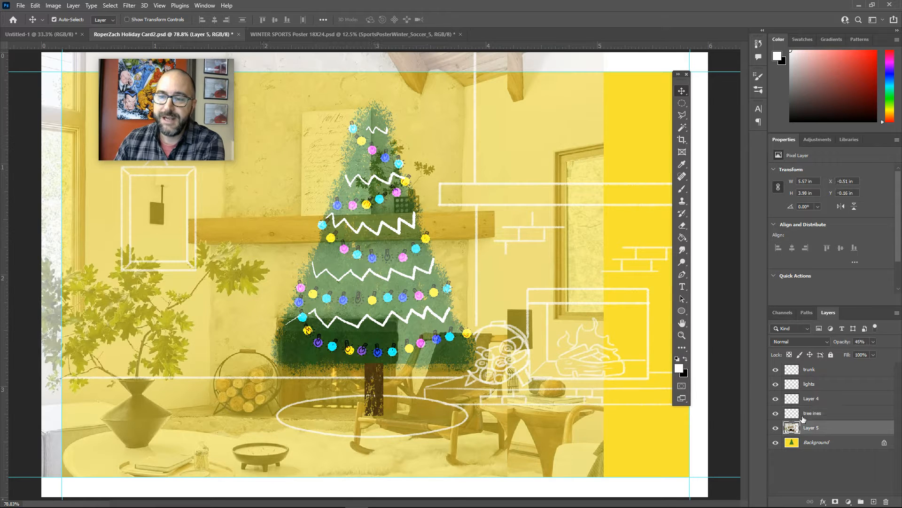
left_click_drag(451, 255, 702, 225)
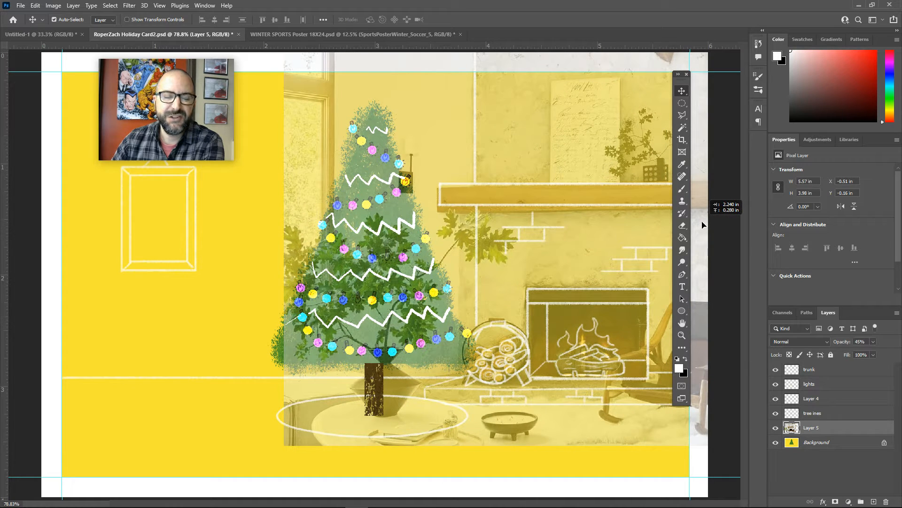
left_click_drag(704, 224, 584, 228)
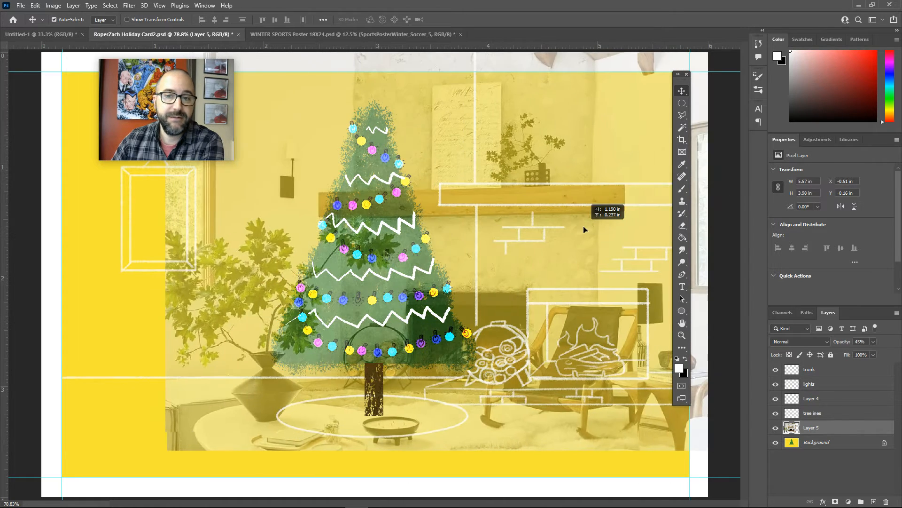
left_click(775, 428)
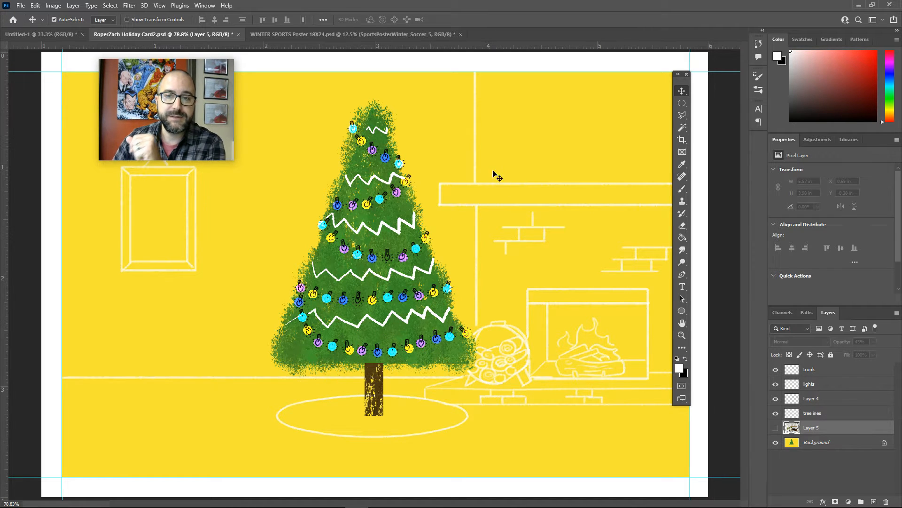
- Activate the Brush tool, check its current brush preset, and make the "tree ines" layer active for drawing
left_click(682, 189)
mouse_move(114, 76)
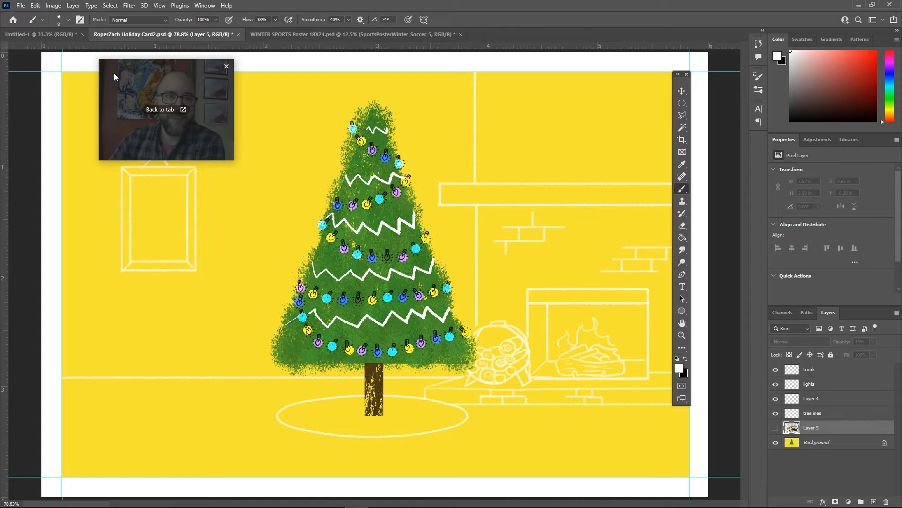
left_click(67, 20)
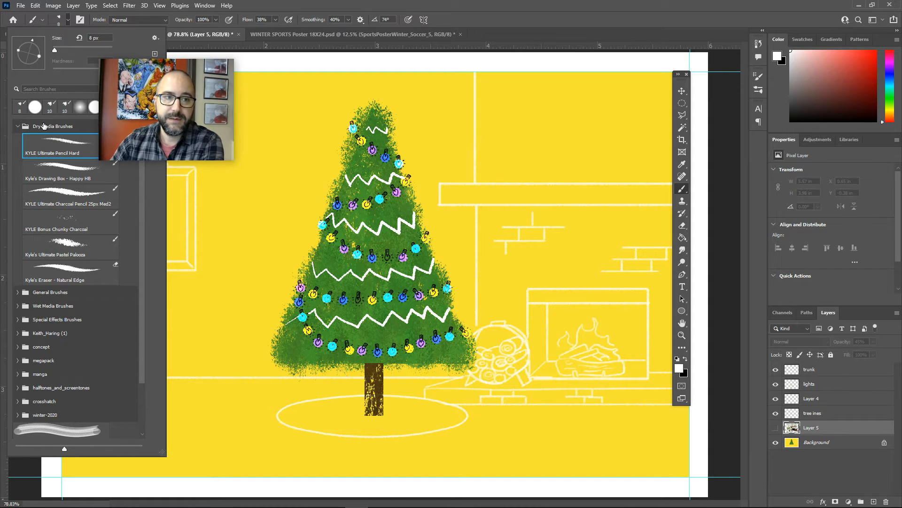
left_click(509, 20)
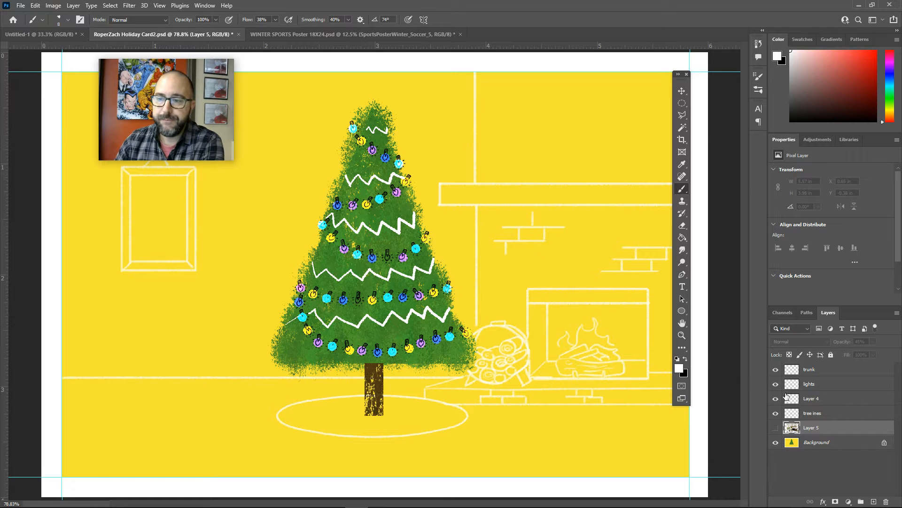
left_click(818, 413)
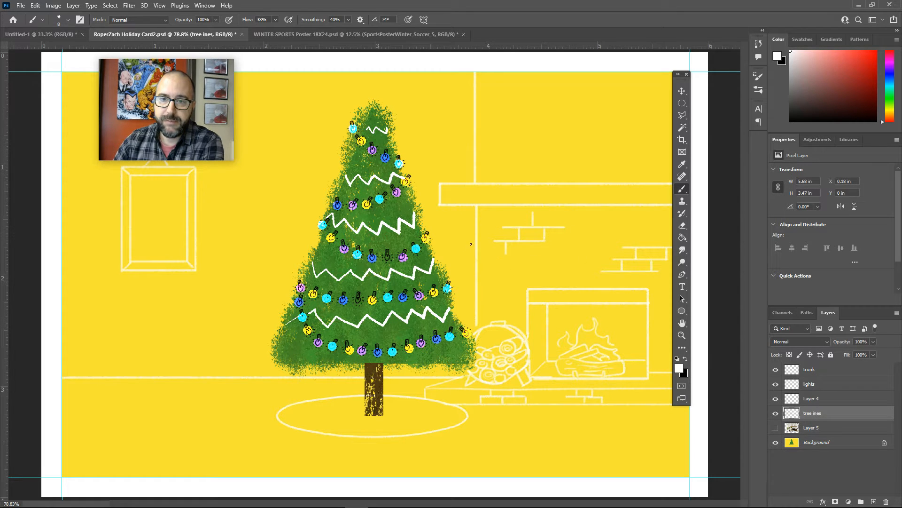
- Make a rectangular marquee selection about 0.56 by 0.7 in on the floor beside the tree, below the picture frame
left_click(683, 104)
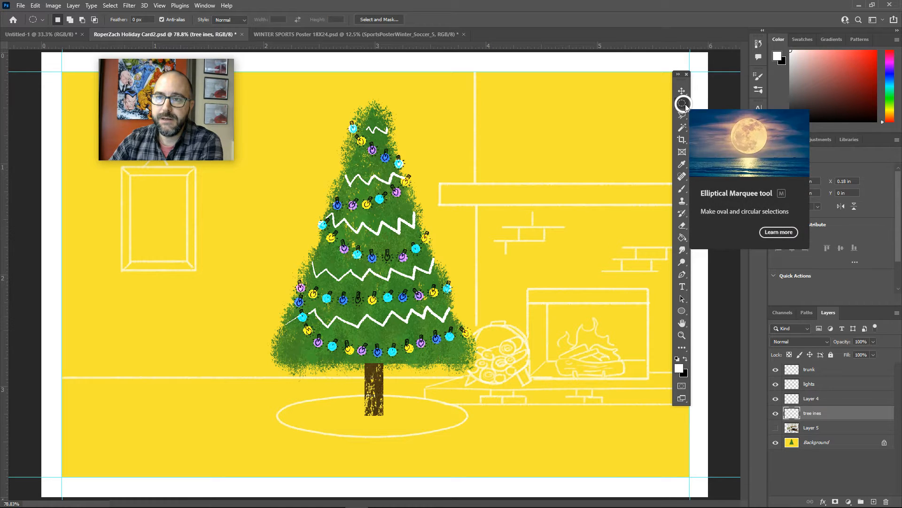
right_click(684, 103)
left_click(707, 103)
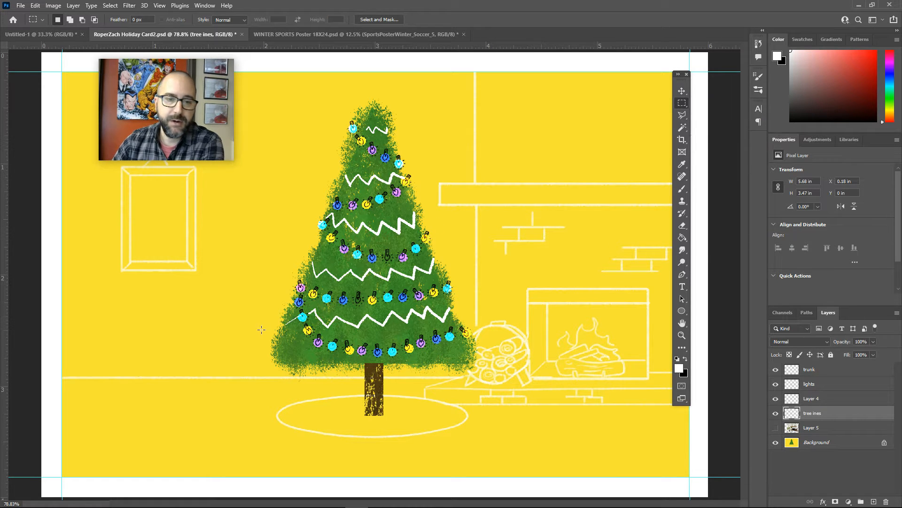
left_click_drag(160, 345, 221, 423)
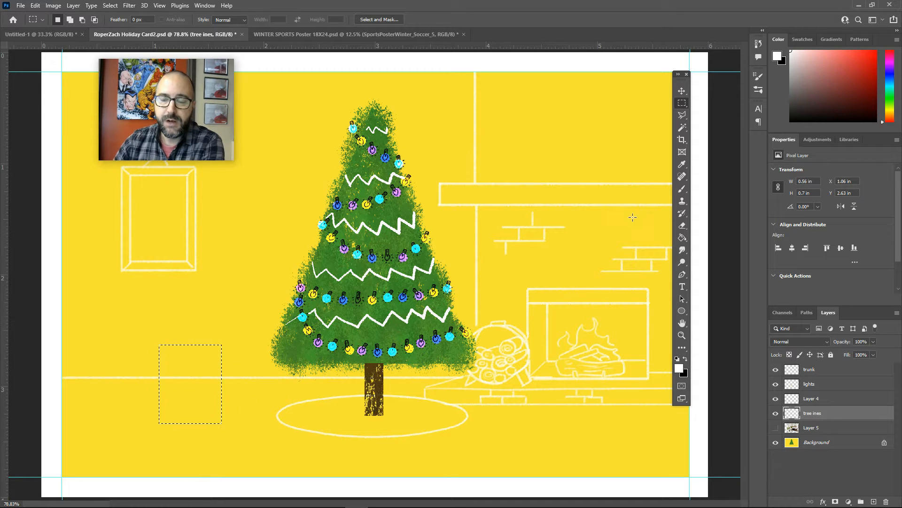
- Convert the rectangular selection to a work path and stroke it with the white brush
left_click(685, 189)
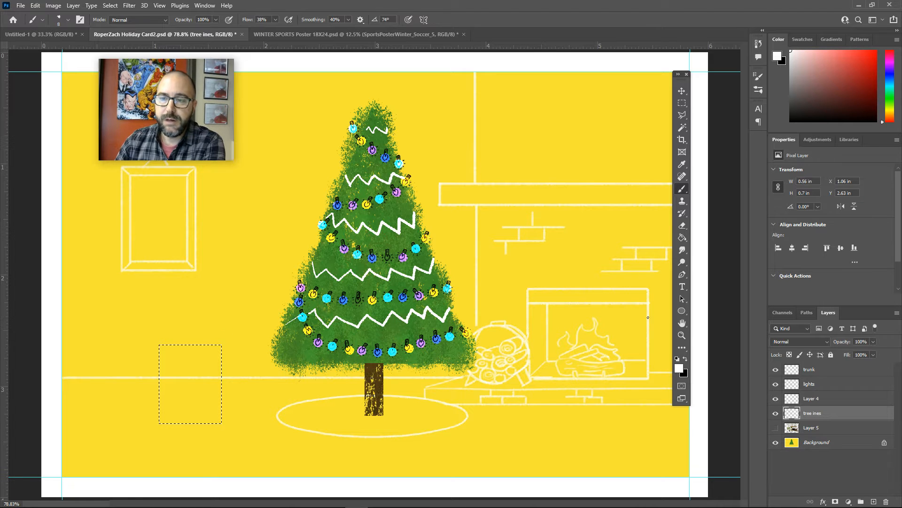
left_click(805, 313)
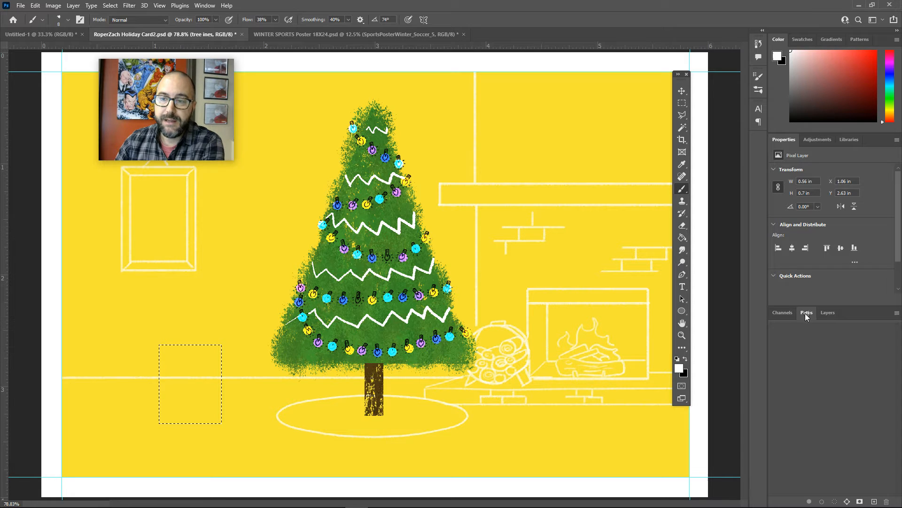
left_click(207, 7)
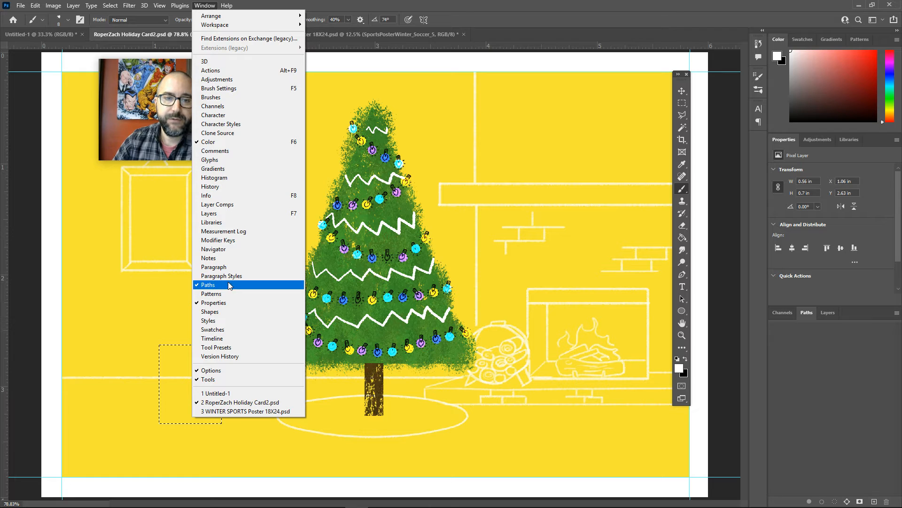
left_click(805, 315)
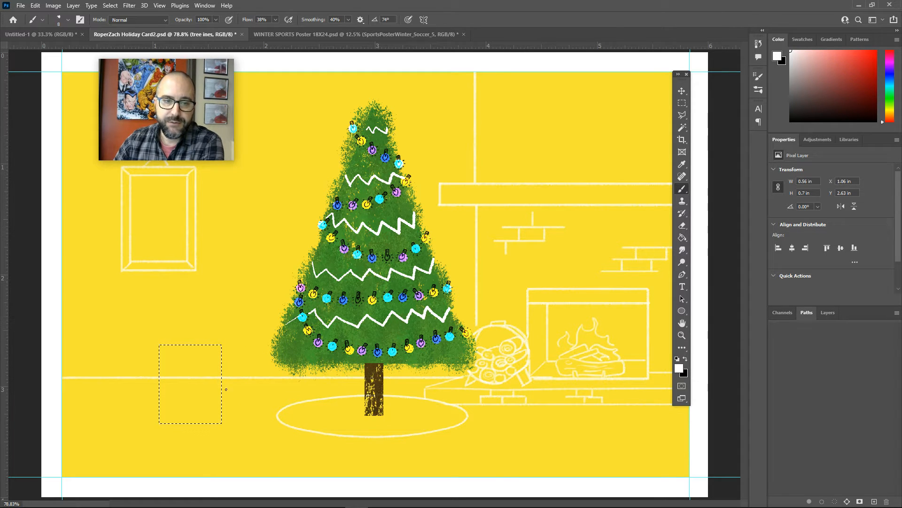
left_click(846, 501)
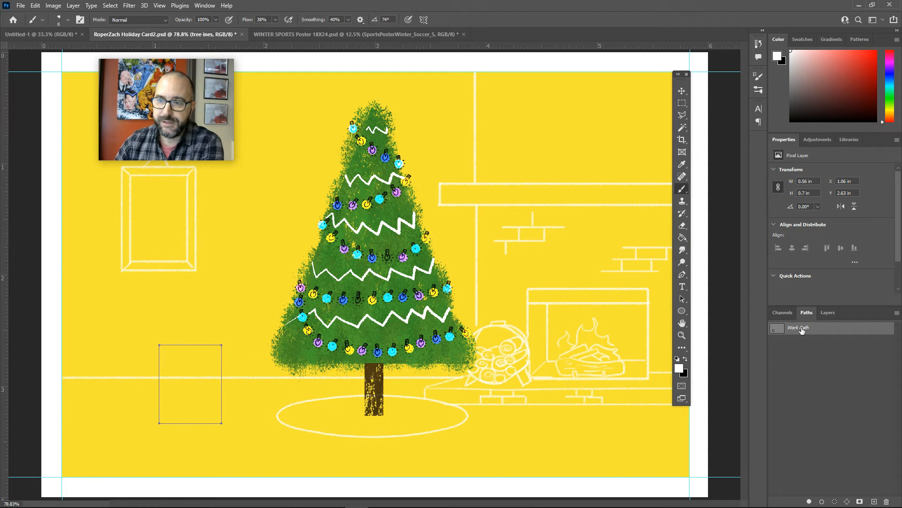
left_click(821, 502)
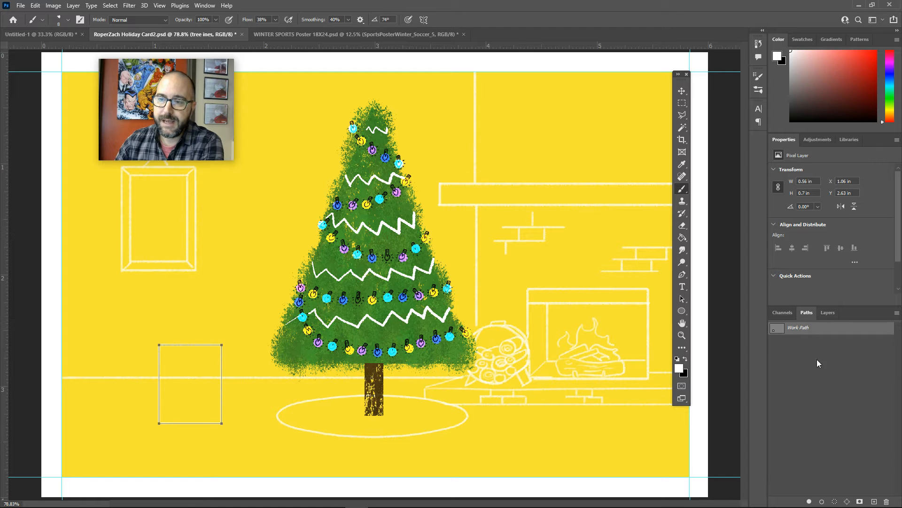
- Delete the rectangle's work path and deselect the active layer
left_click(887, 502)
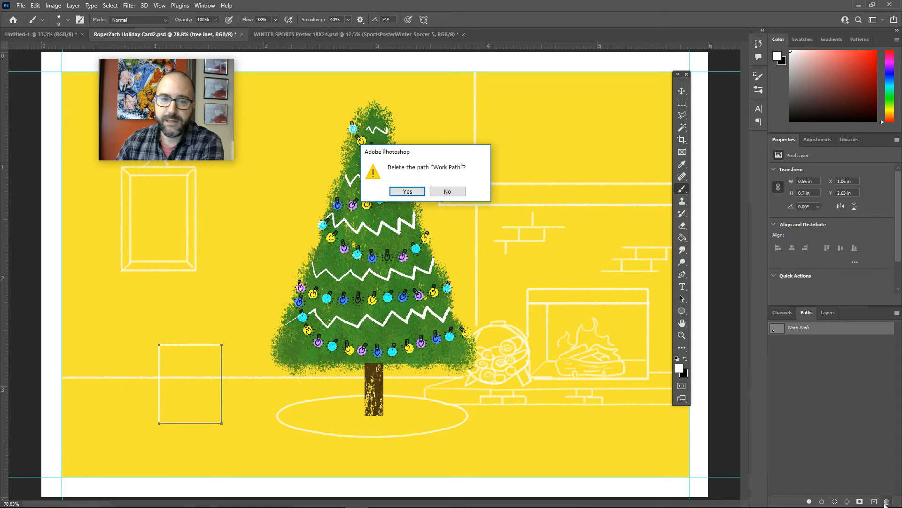
left_click(407, 192)
left_click(683, 93)
left_click(575, 120)
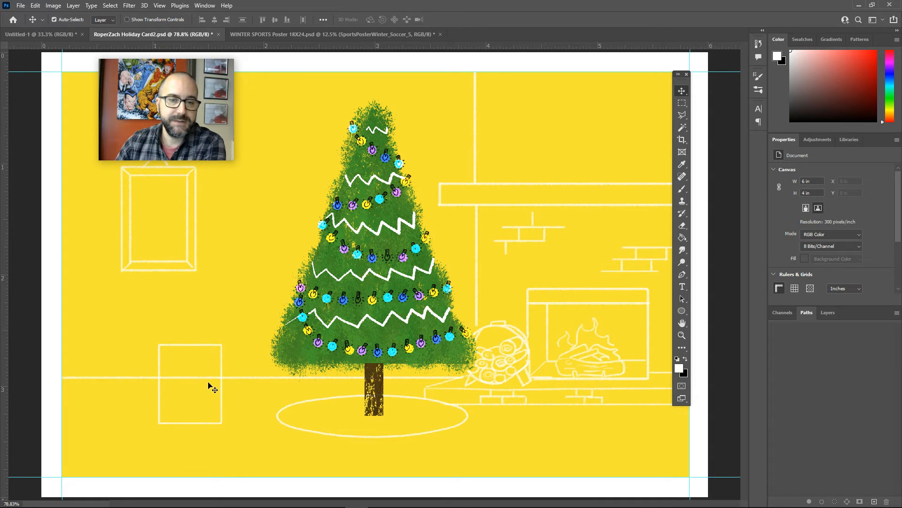
- Select the box's slanted side face with the Polygonal Lasso, about 0.18 by 0.84 in, starting from the rectangle's upper corner nearest the tree
left_click(683, 115)
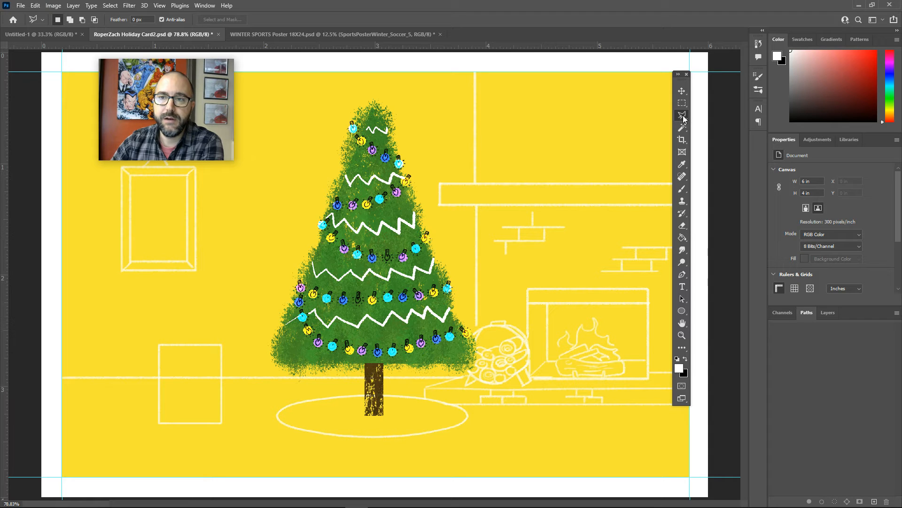
left_click(683, 117)
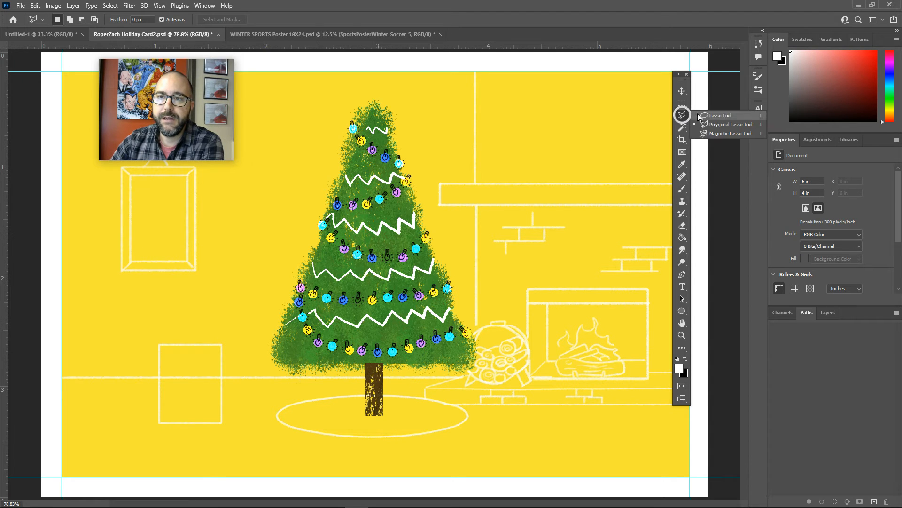
left_click(709, 124)
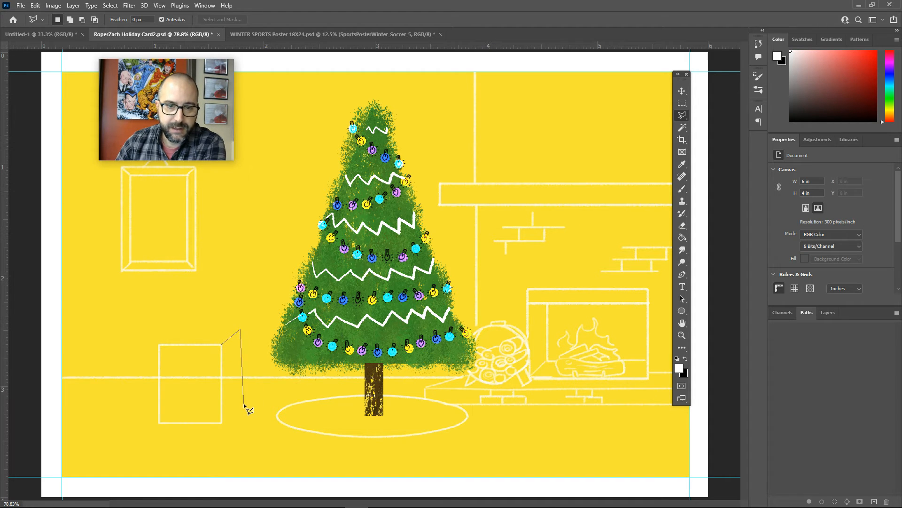
left_click(221, 422)
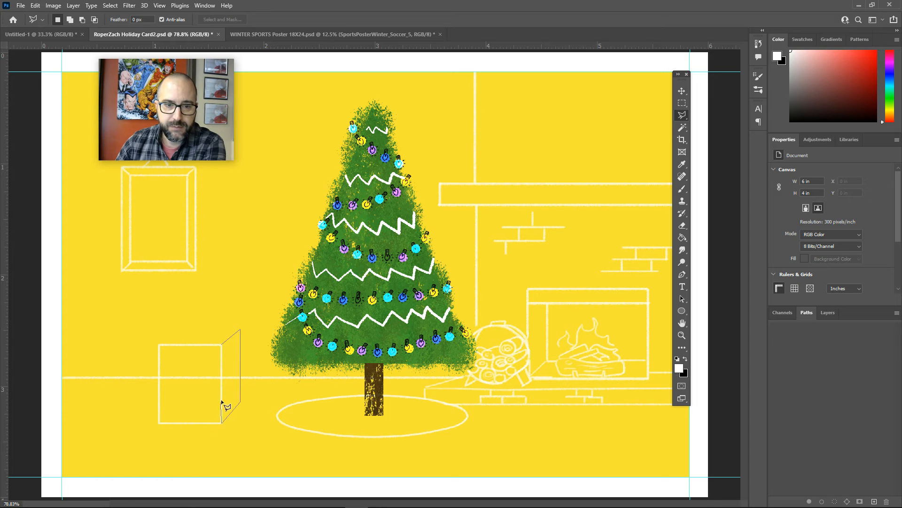
left_click(221, 343)
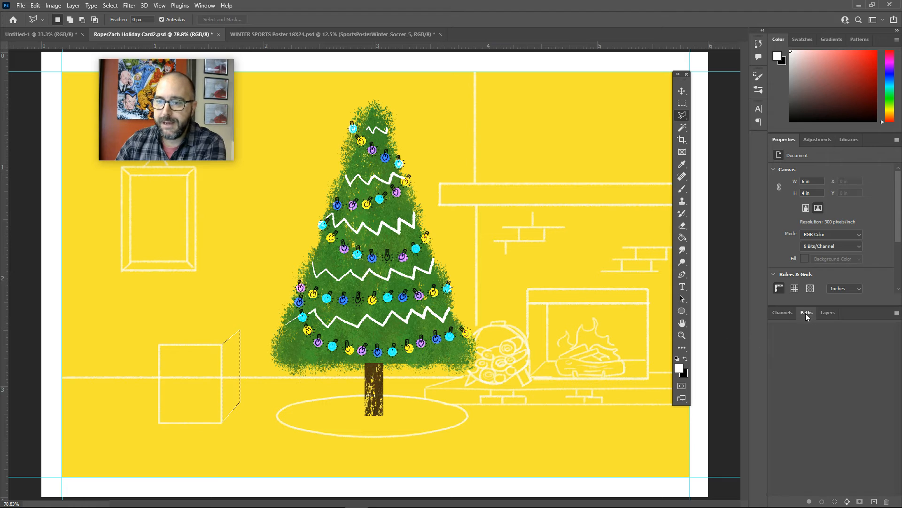
- Convert the side-face selection to a work path and make the "tree ines" layer active
left_click(847, 501)
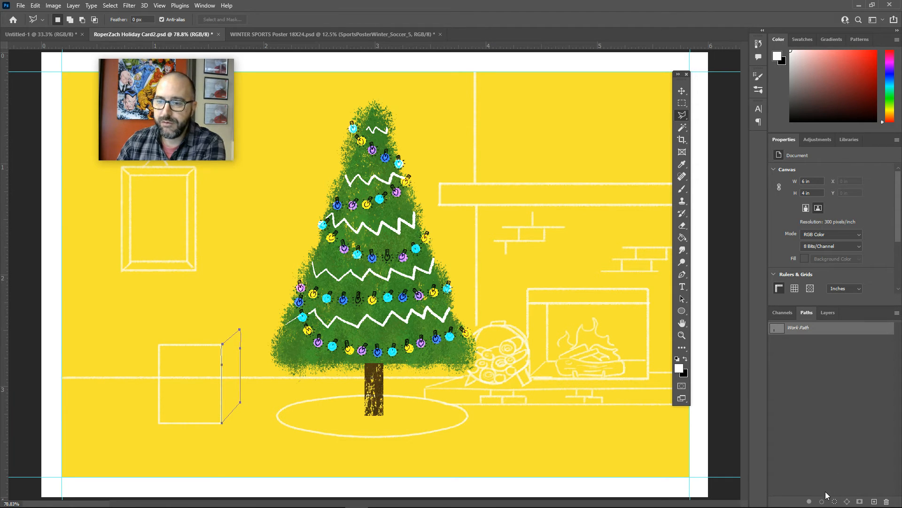
left_click(827, 312)
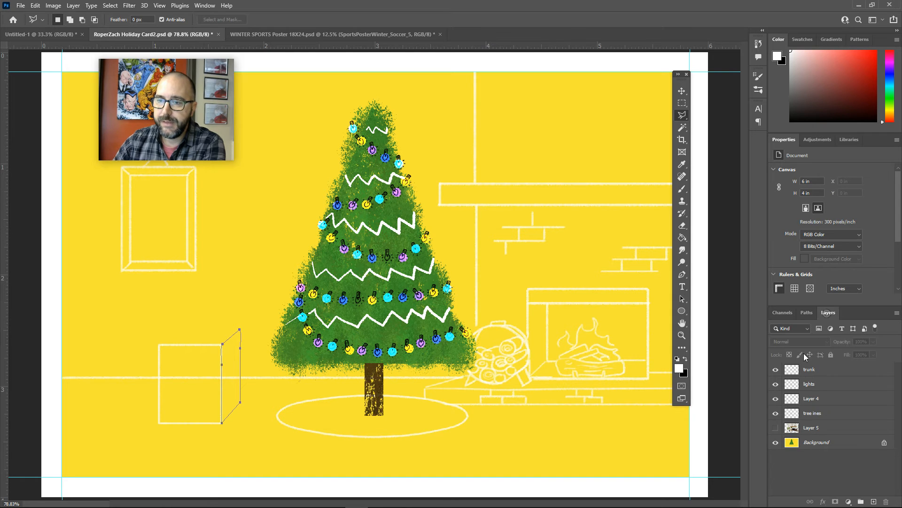
left_click(809, 414)
left_click(808, 314)
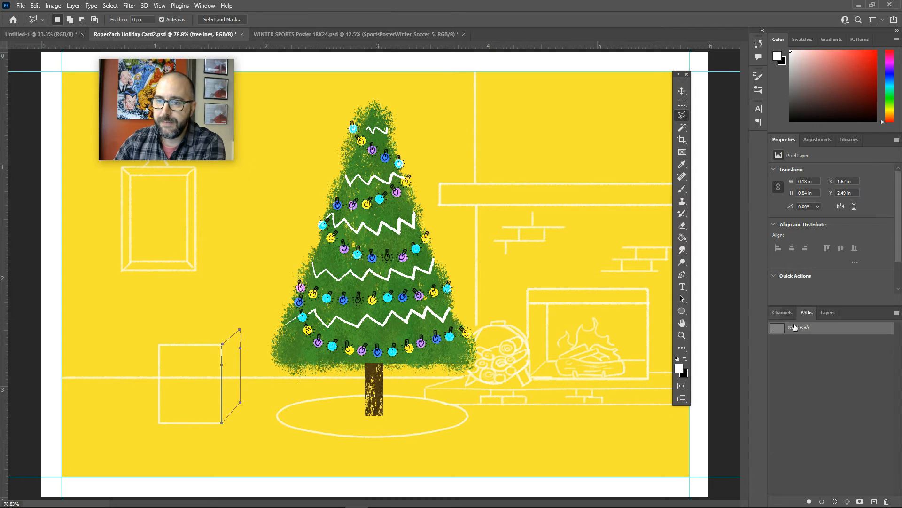
- Stroke the side-face path with the white Brush, undoing the first stroke made with the lasso active, and delete the work path
left_click(821, 502)
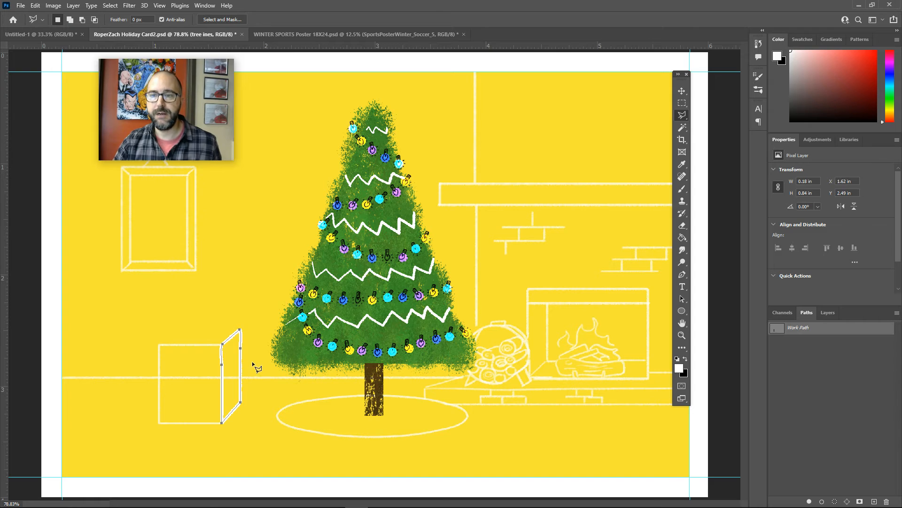
key("ctrl+z")
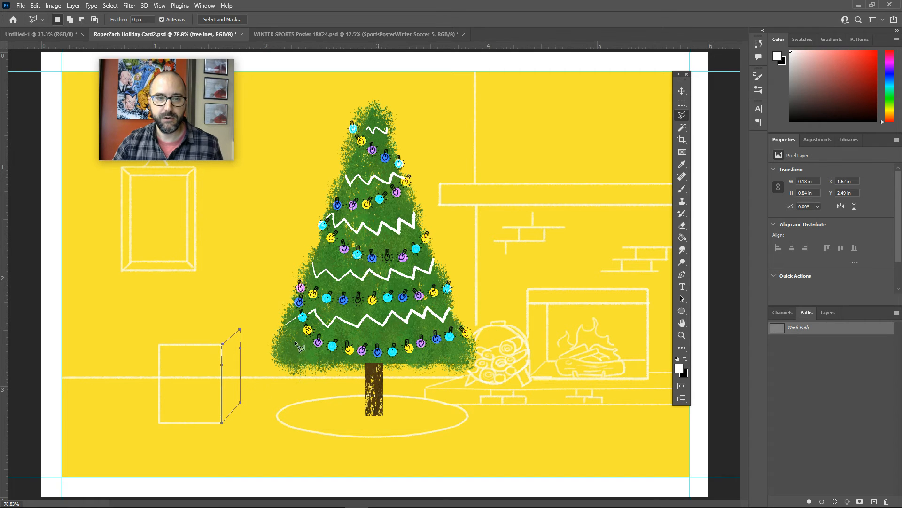
left_click(684, 188)
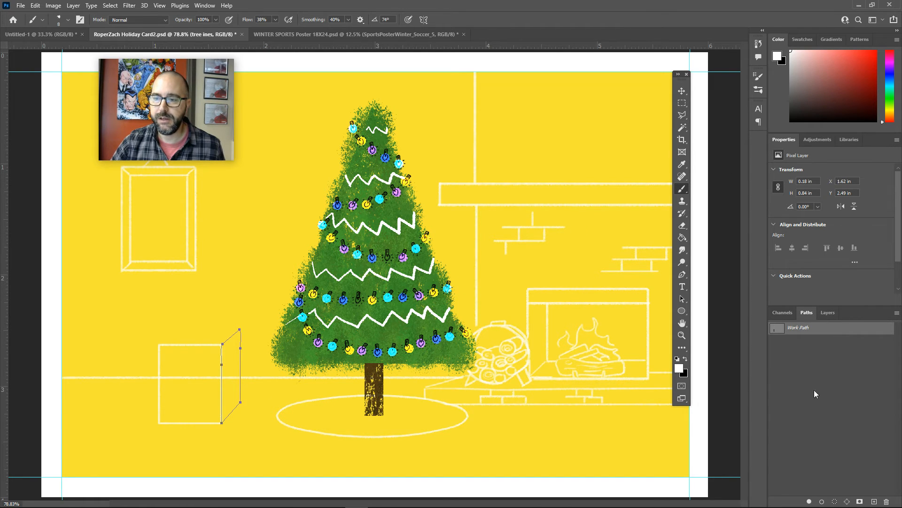
left_click(822, 501)
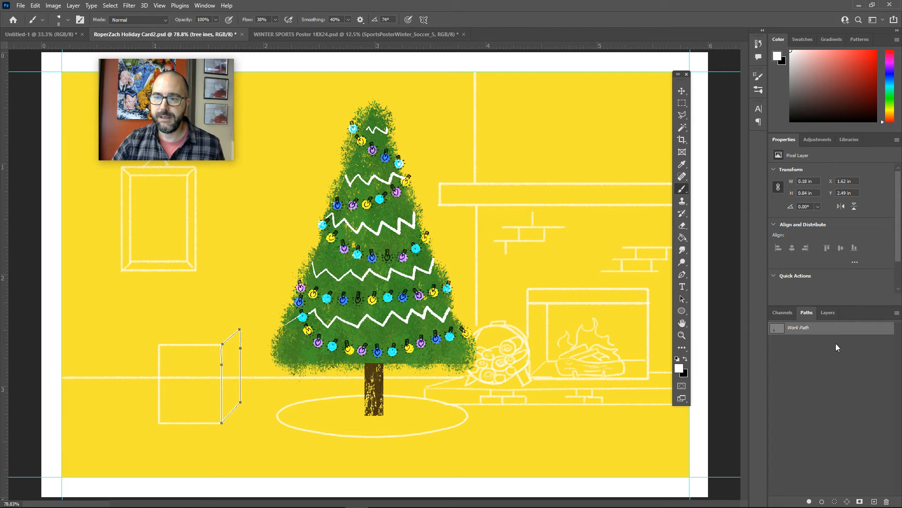
left_click(887, 501)
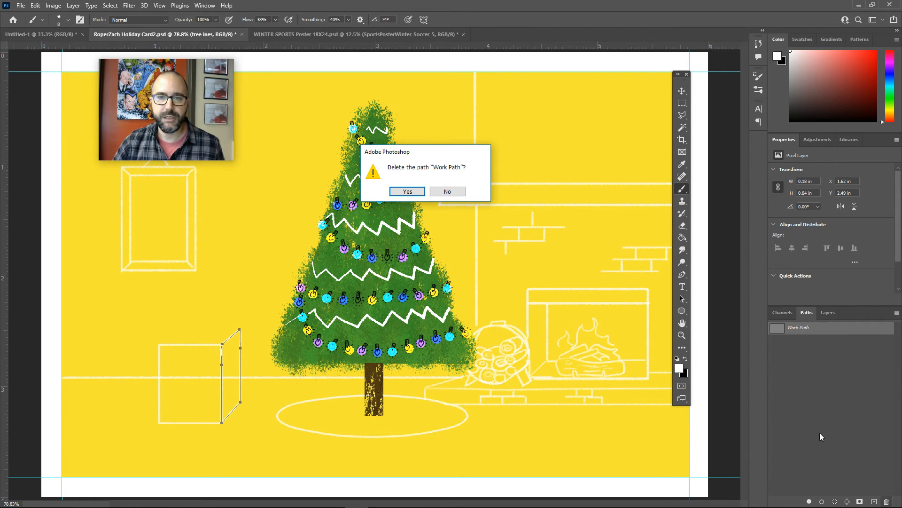
left_click(407, 192)
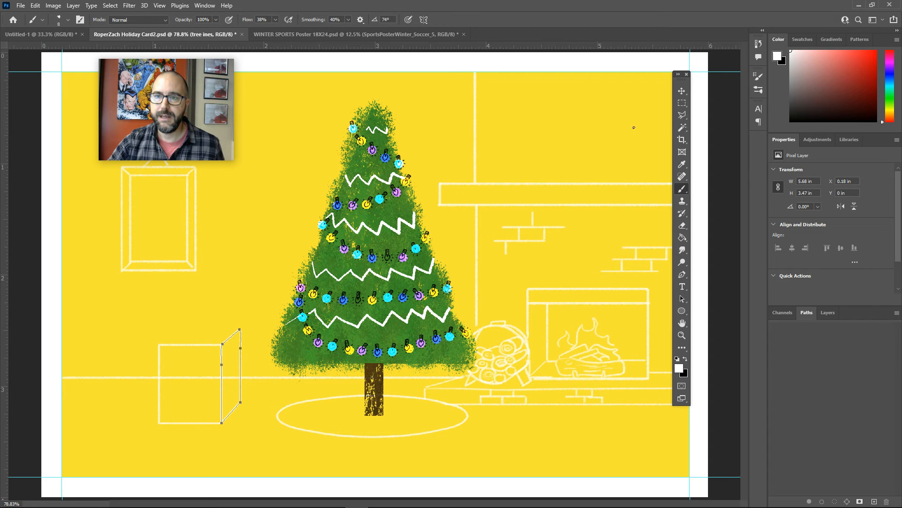
- Select the box's slanted top face with the Polygonal Lasso, about 0.72 by 0.14 in, joining the front rectangle's upper edge to the side face
left_click(682, 115)
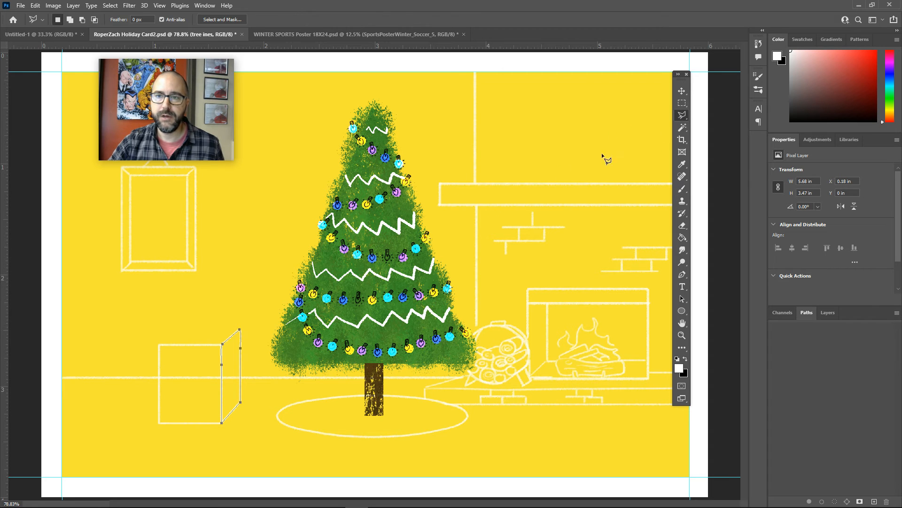
left_click(159, 344)
left_click(222, 344)
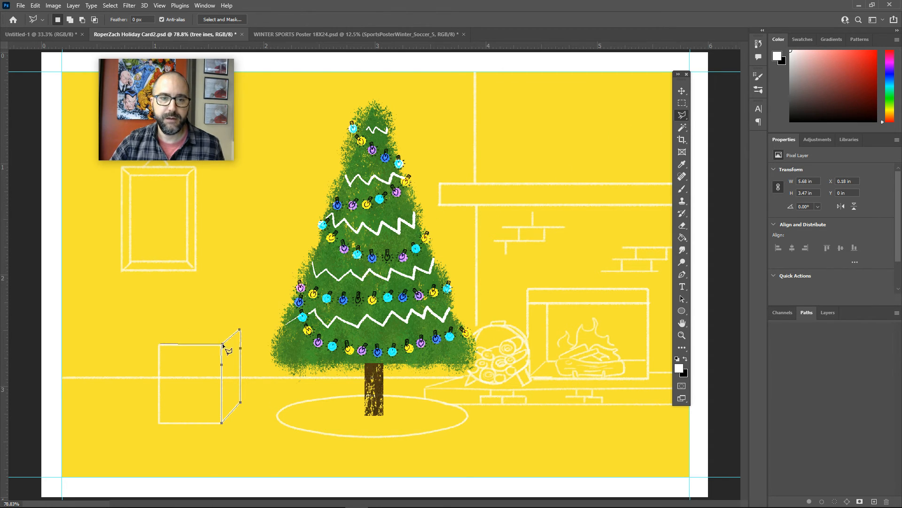
left_click(240, 329)
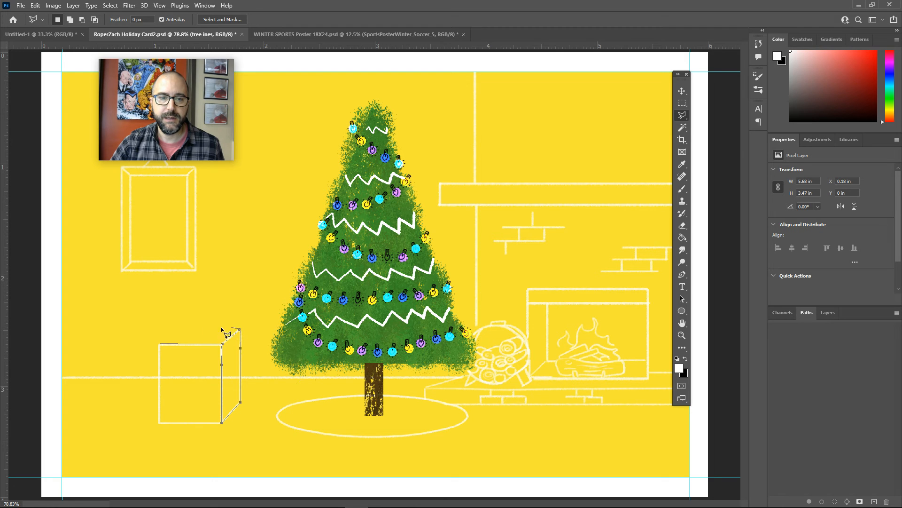
left_click(188, 329)
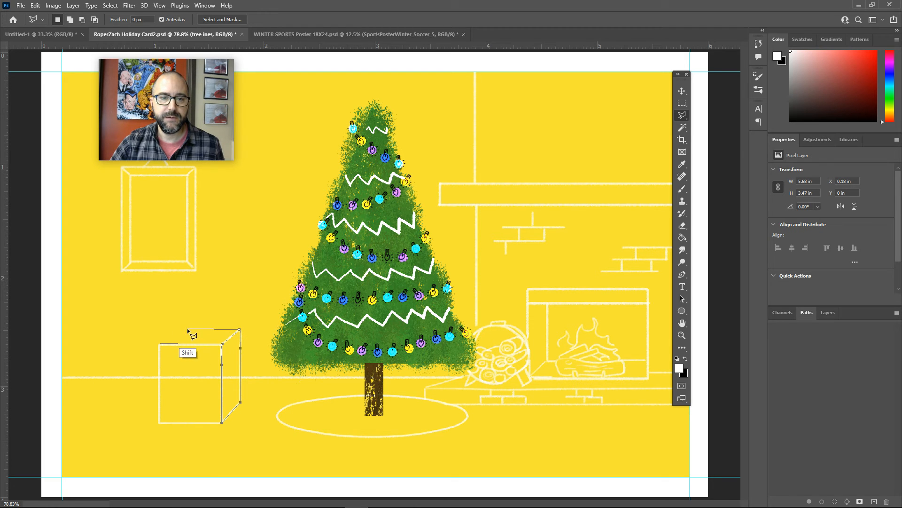
left_click(160, 344)
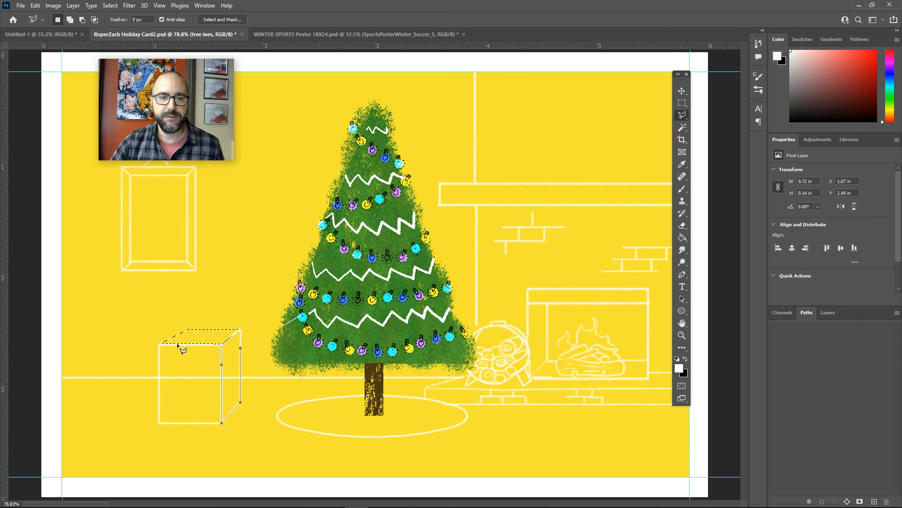
- Convert the top-face selection to a work path and stroke it with the white Brush
left_click(848, 502)
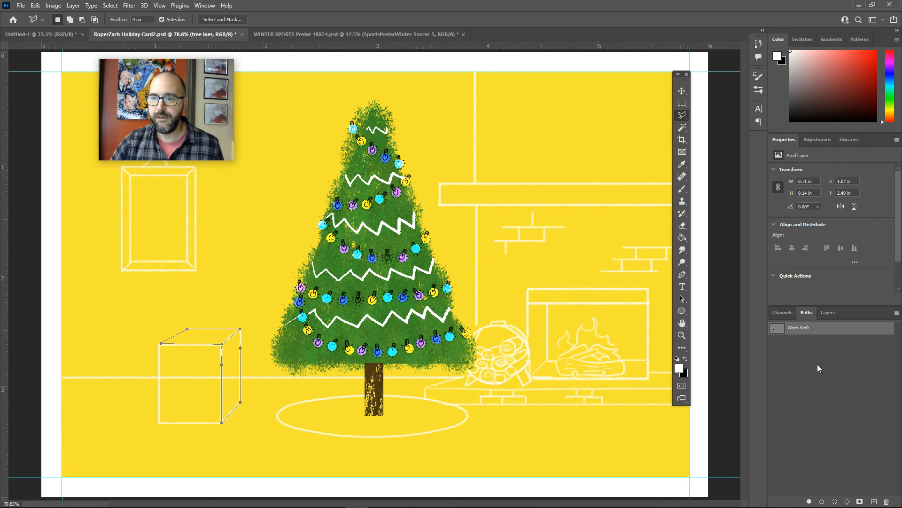
left_click(822, 502)
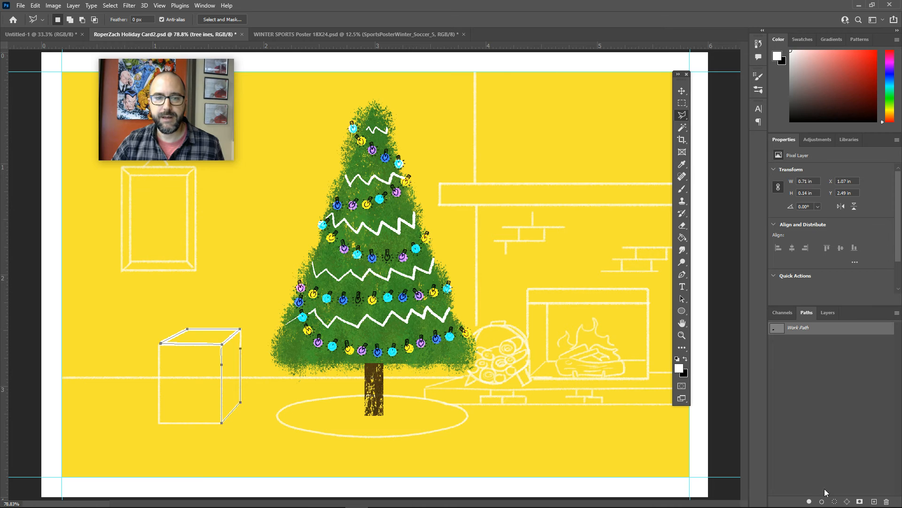
left_click(682, 188)
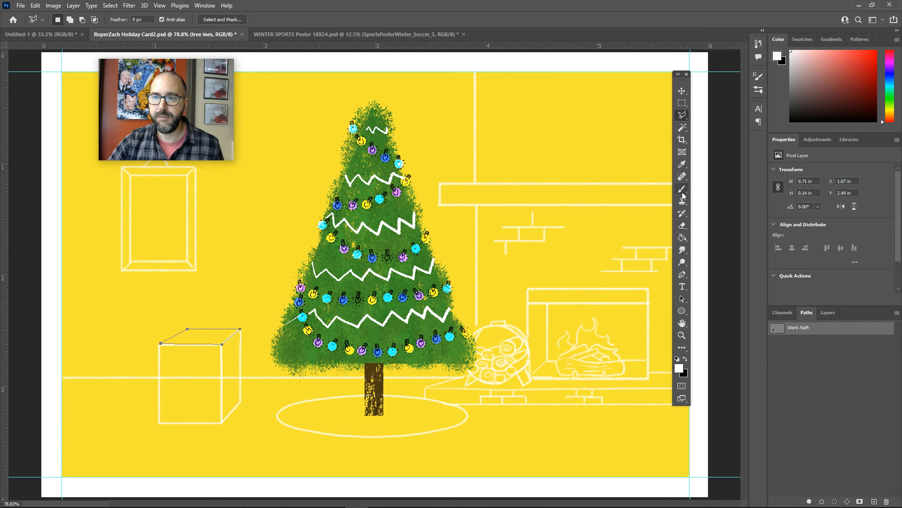
left_click(822, 501)
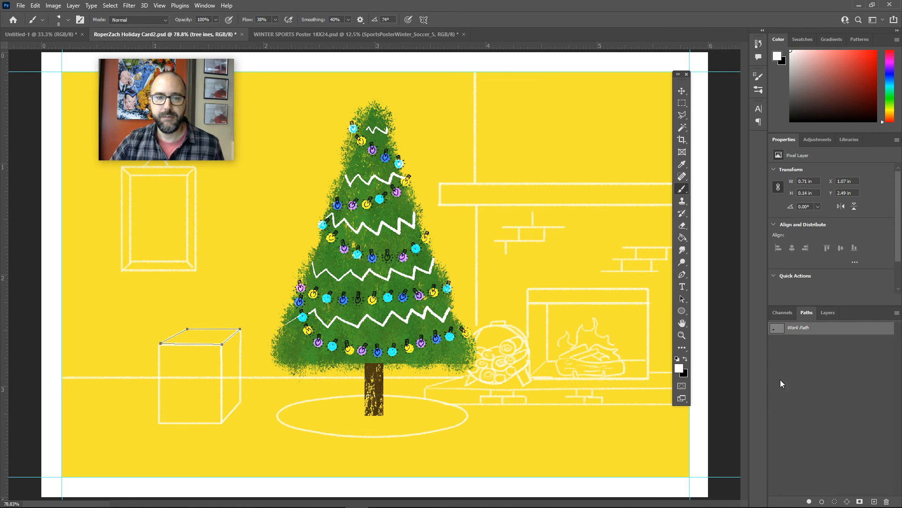
- Delete the top face's work path and deselect the "tree ines" layer
left_click(682, 91)
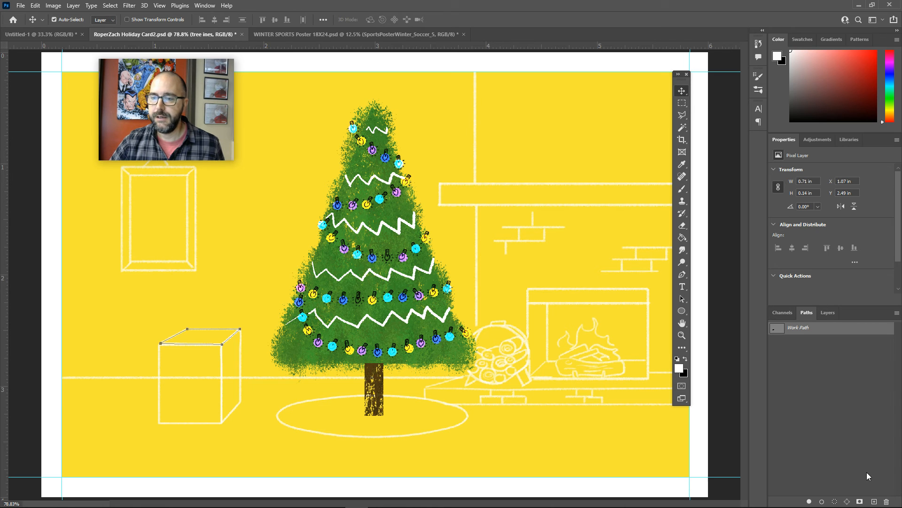
left_click(886, 501)
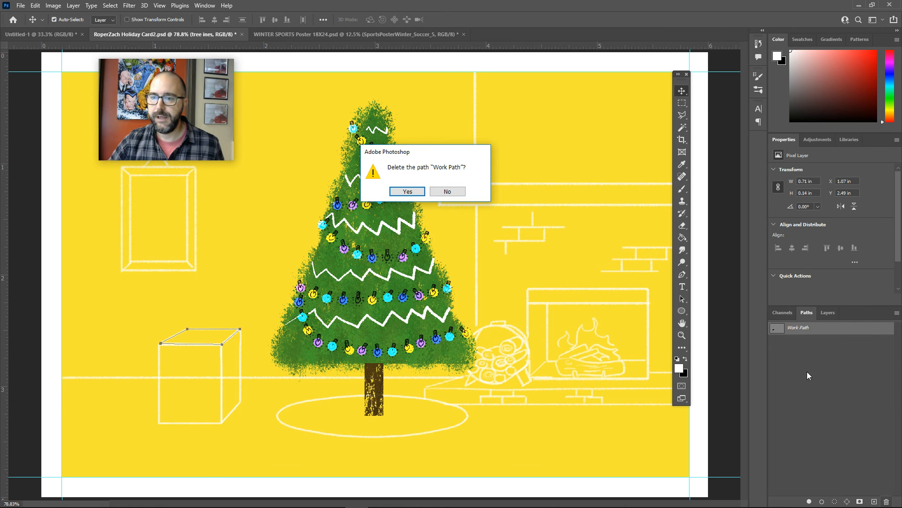
left_click(407, 192)
left_click(282, 288)
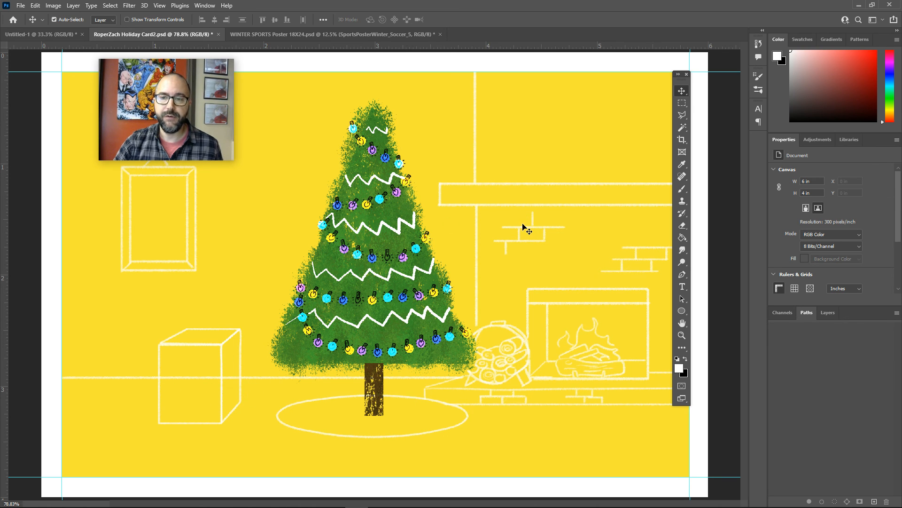
mouse_move(207, 128)
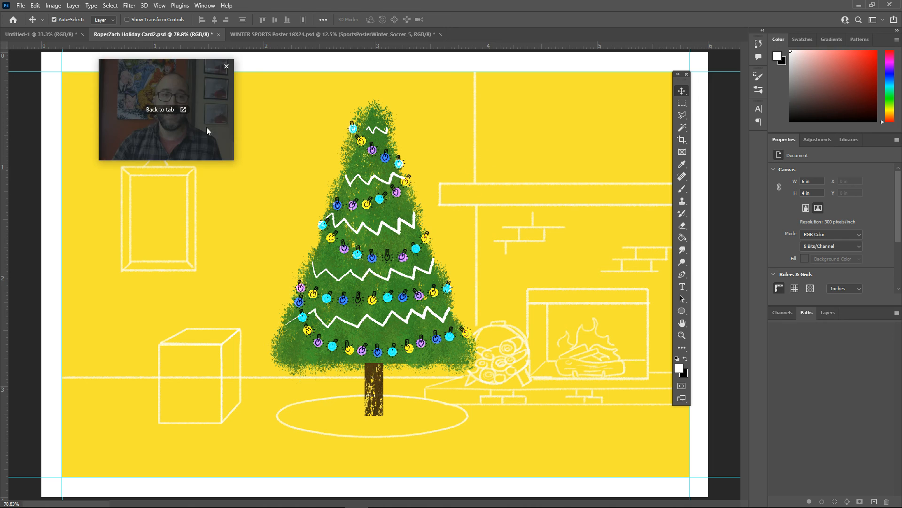